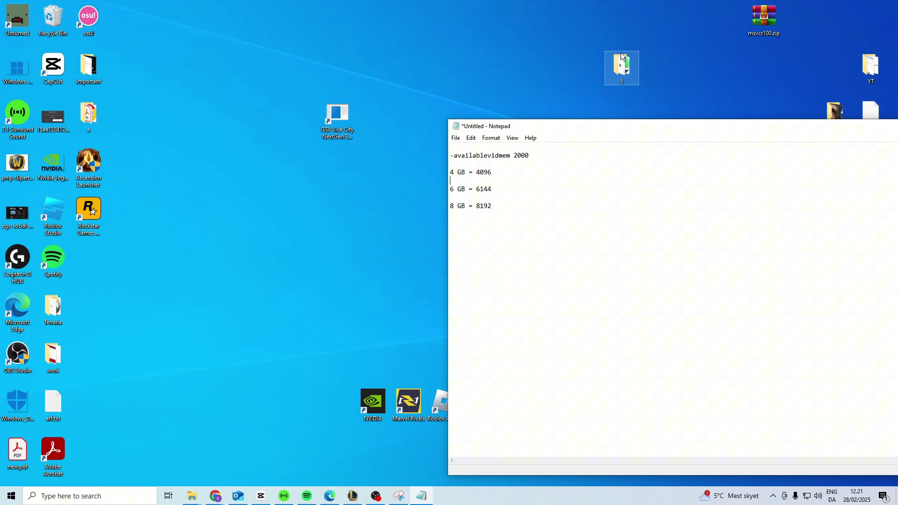
Step: Open the GTA Vice City shortcut's file location and shrink the Explorer window
drag(407, 66, 404, 64)
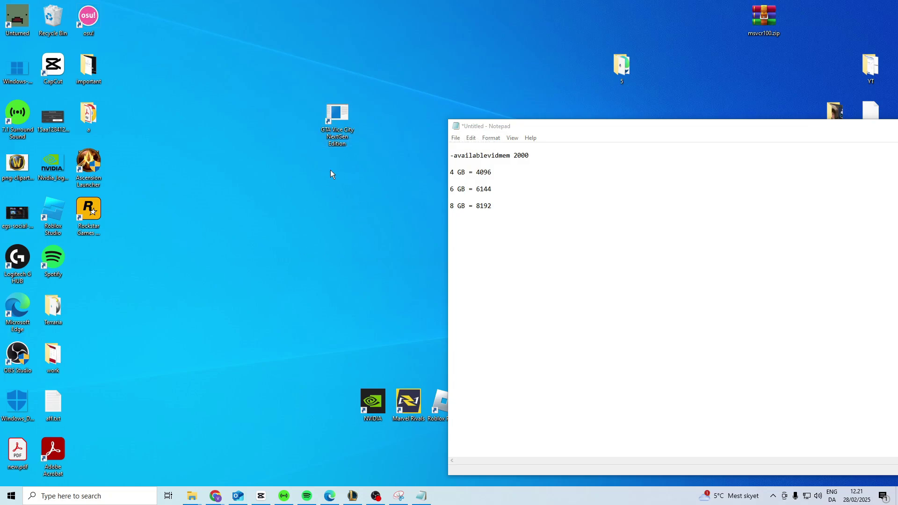
right_click(344, 115)
click(380, 121)
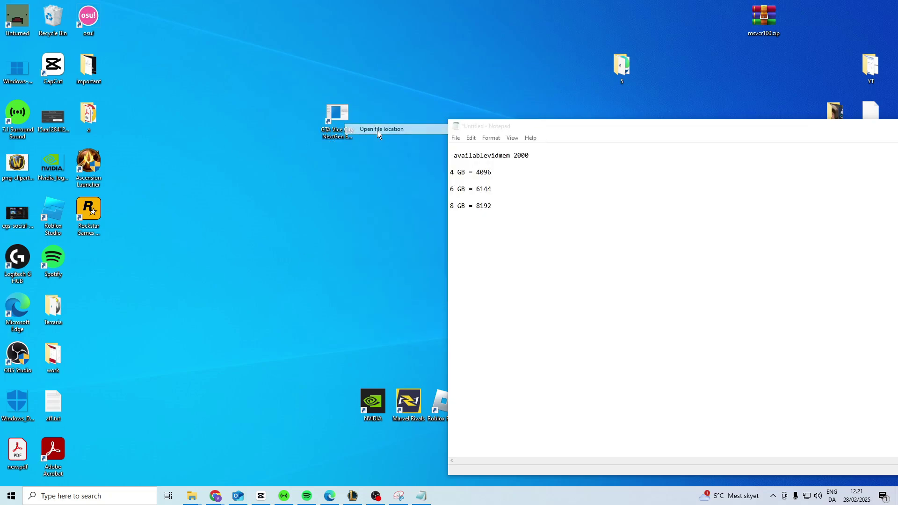
click(865, 6)
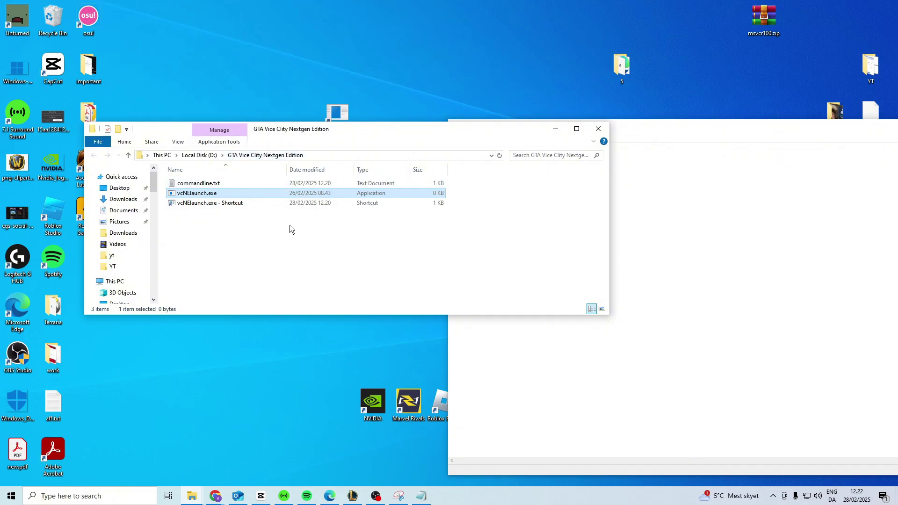
click(273, 233)
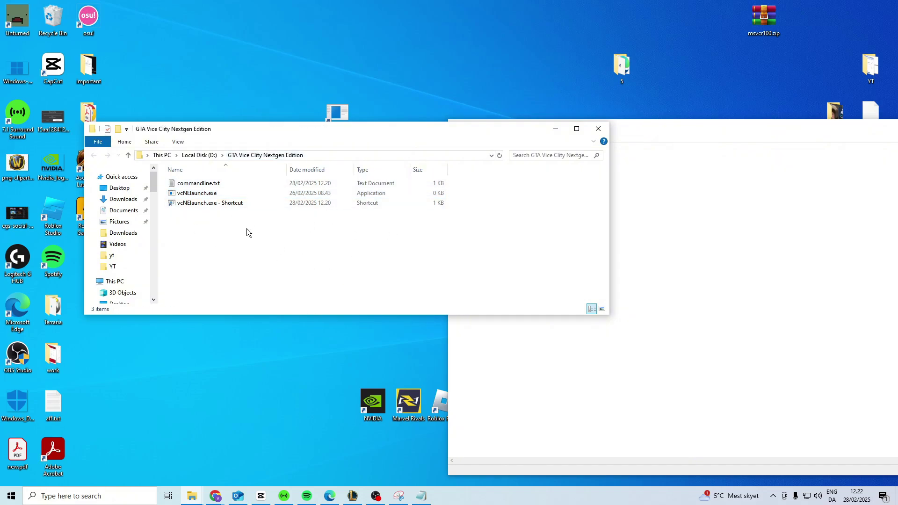
Step: Open commandline.txt in Notepad and arrange it beside the GB values notes window
double_click(207, 187)
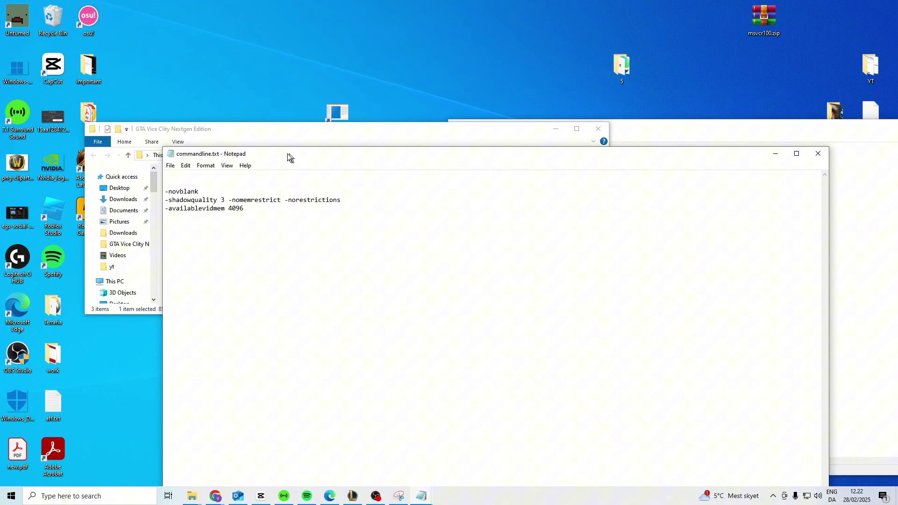
drag(287, 154, 200, 136)
click(762, 176)
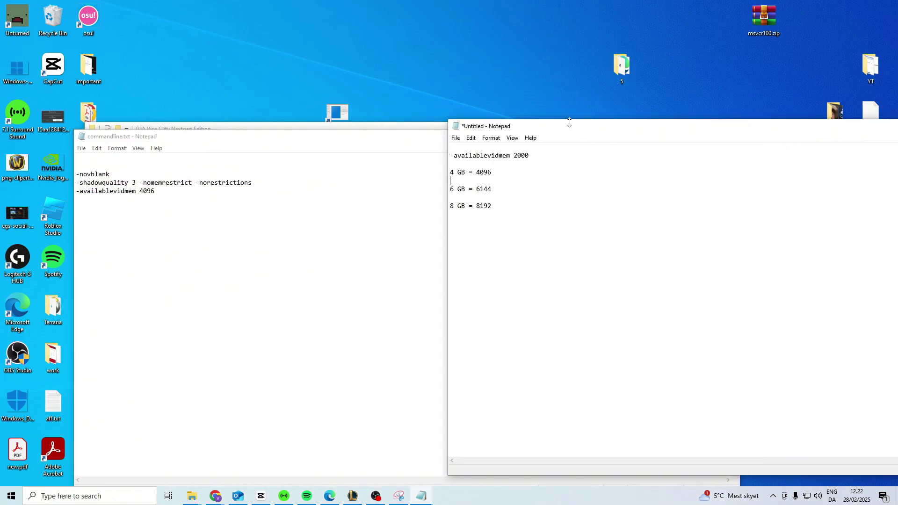
drag(594, 127, 759, 215)
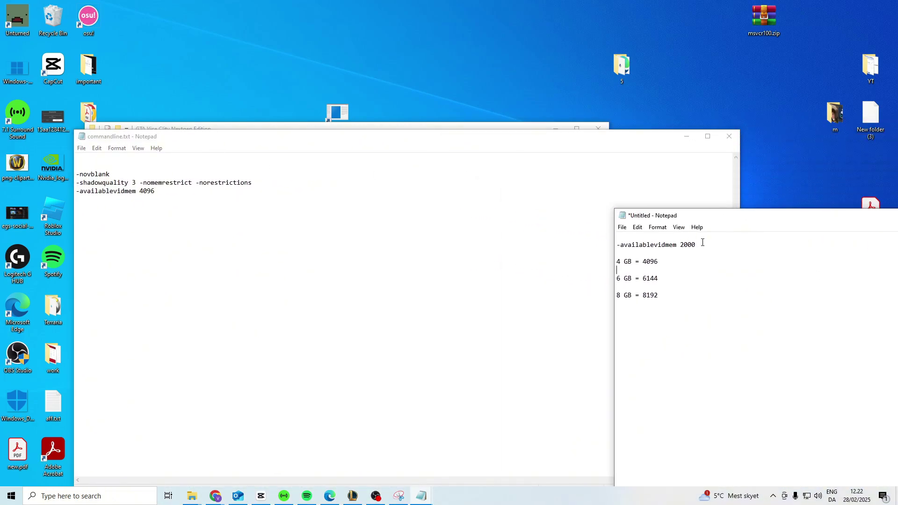
Step: Replace commandline.txt's last line with '-availablevidmem 2000' copied from the notes
drag(697, 246, 617, 246)
key(ctrl+c)
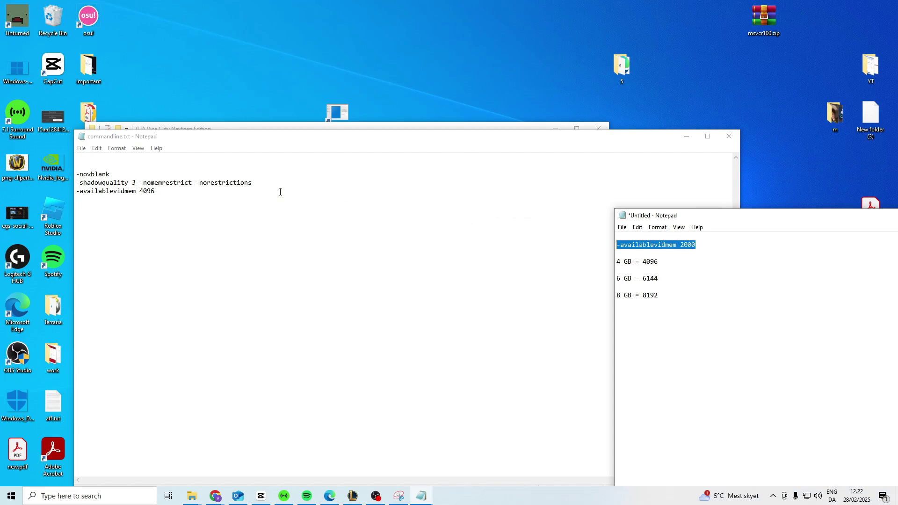
click(135, 190)
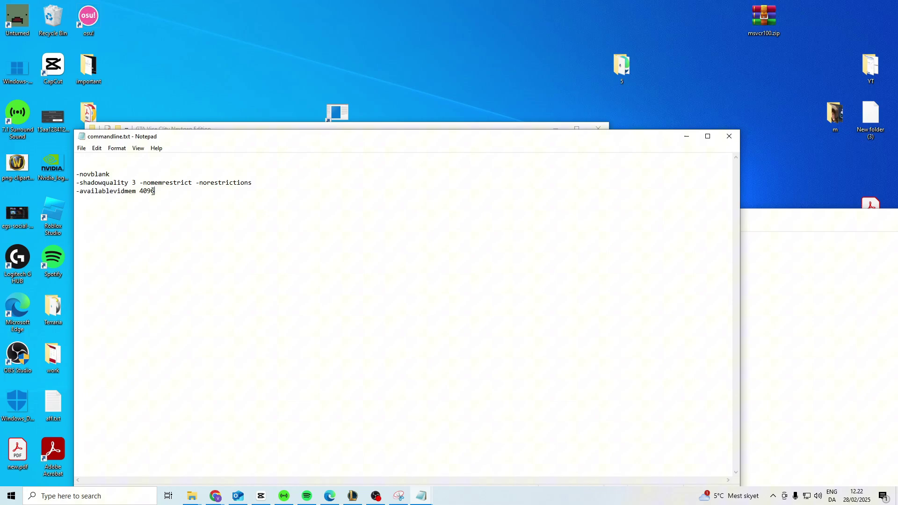
drag(155, 191, 76, 191)
key(ctrl+v)
Step: Save commandline.txt with the 2000 value
drag(200, 139, 422, 158)
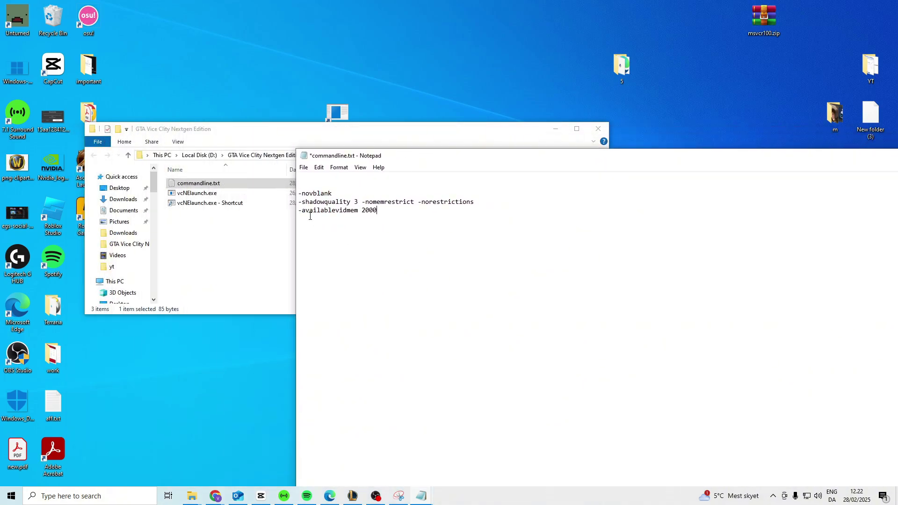
click(304, 167)
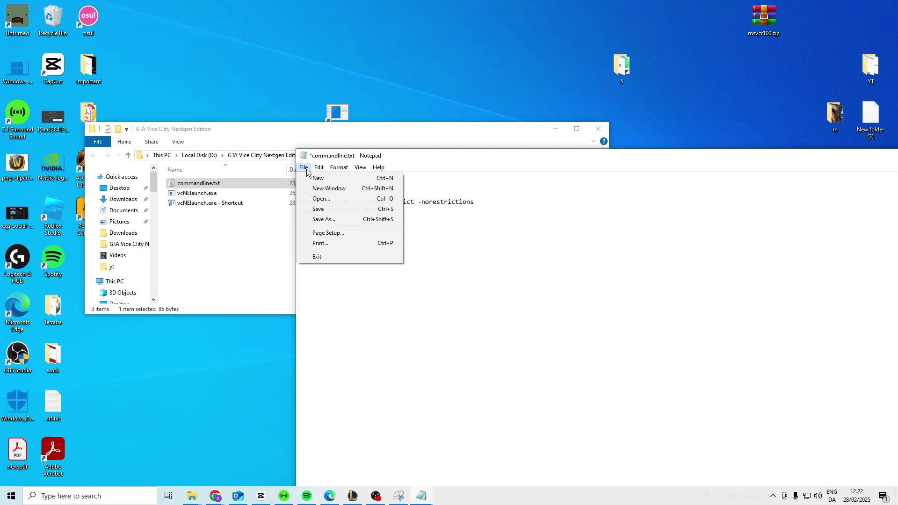
click(322, 211)
drag(395, 158, 159, 142)
Step: Delete the 2000 value on line three, selecting 4096 in the 4 GB notes line
drag(116, 197, 102, 197)
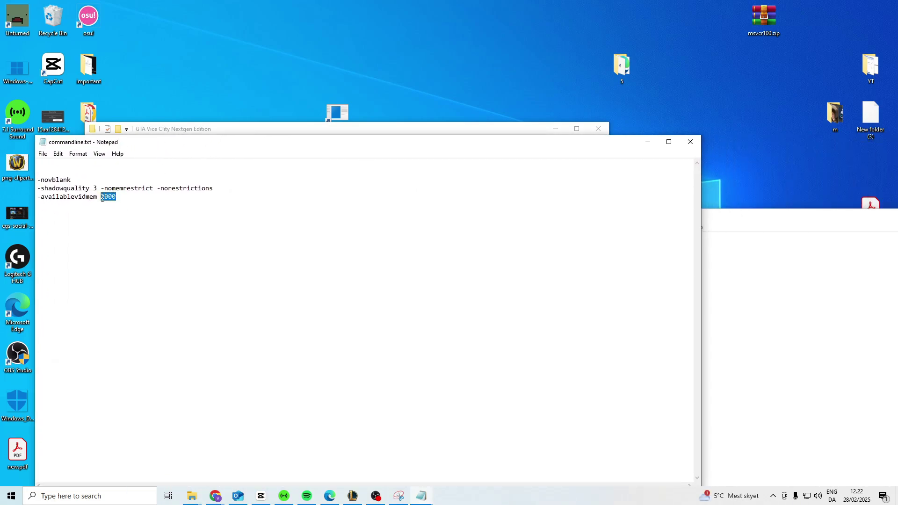
click(704, 261)
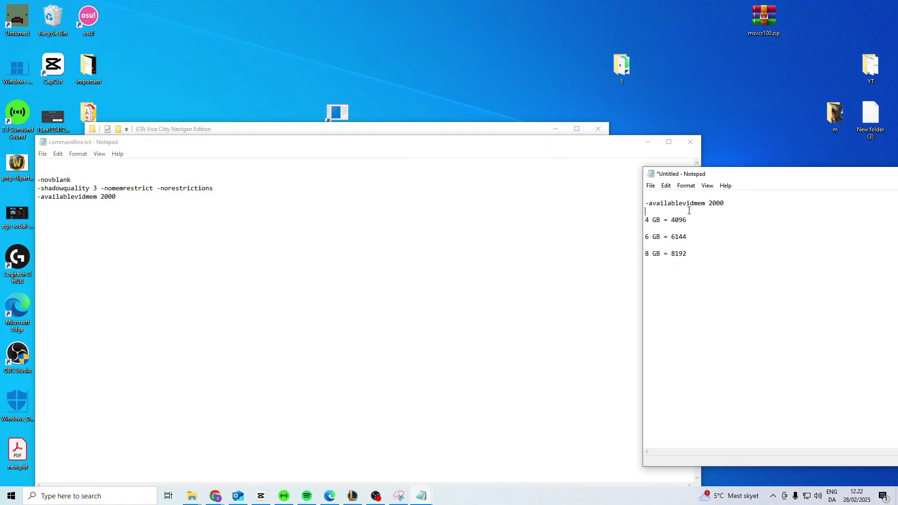
drag(688, 220, 675, 223)
click(128, 199)
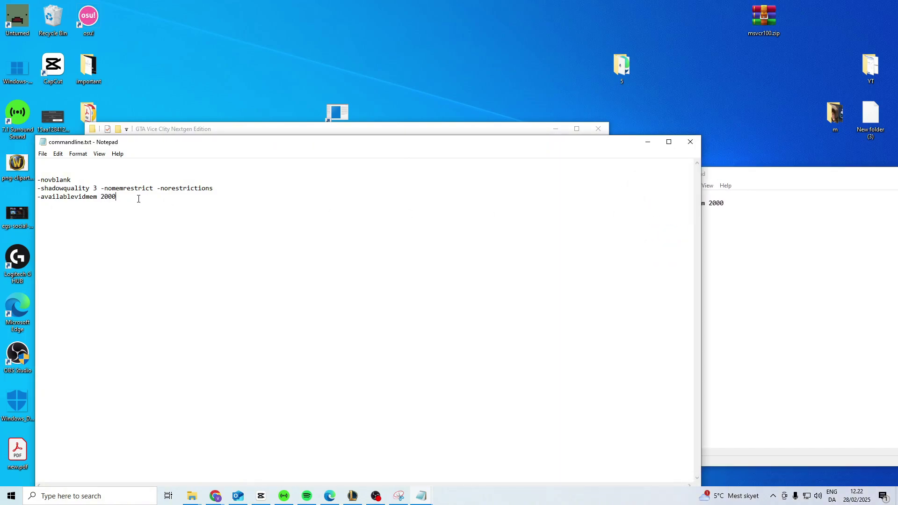
key(BackSpace)
key(BackSpace)
key(BackSpace)
text(4096)
click(776, 288)
drag(719, 174, 787, 187)
mouse_move(755, 250)
mouse_down()
mouse_move(741, 249)
mouse_move(742, 269)
mouse_move(713, 233)
mouse_move(747, 234)
mouse_up()
click(748, 237)
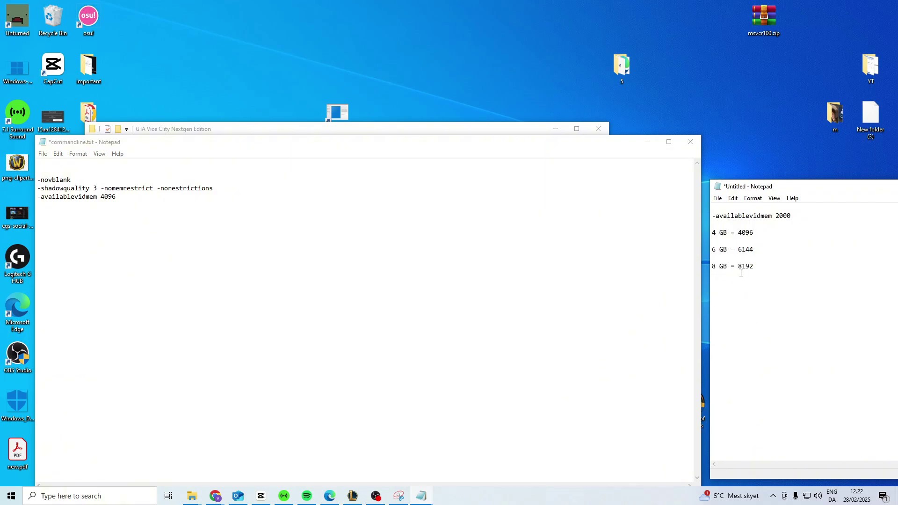
click(758, 270)
Step: Bring the GTA Vice City Nextgen Edition folder window forward and nudge it down
right_click(344, 117)
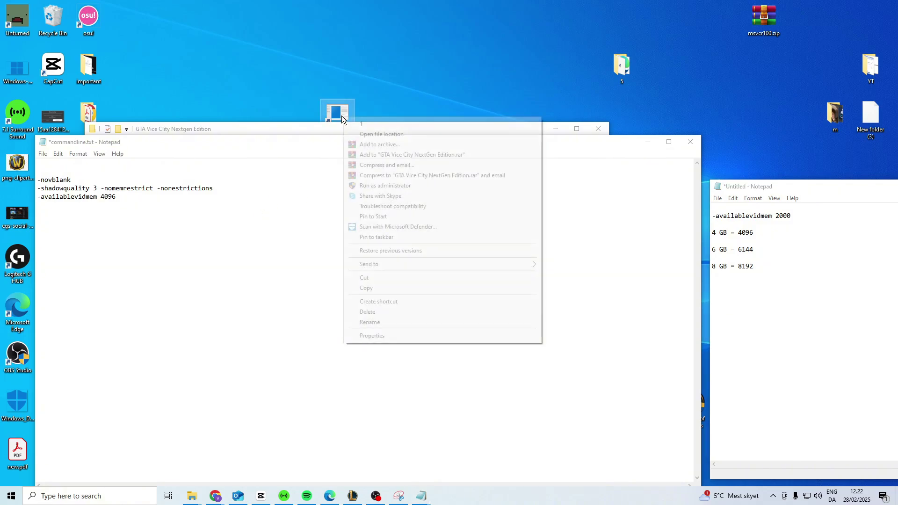
click(288, 129)
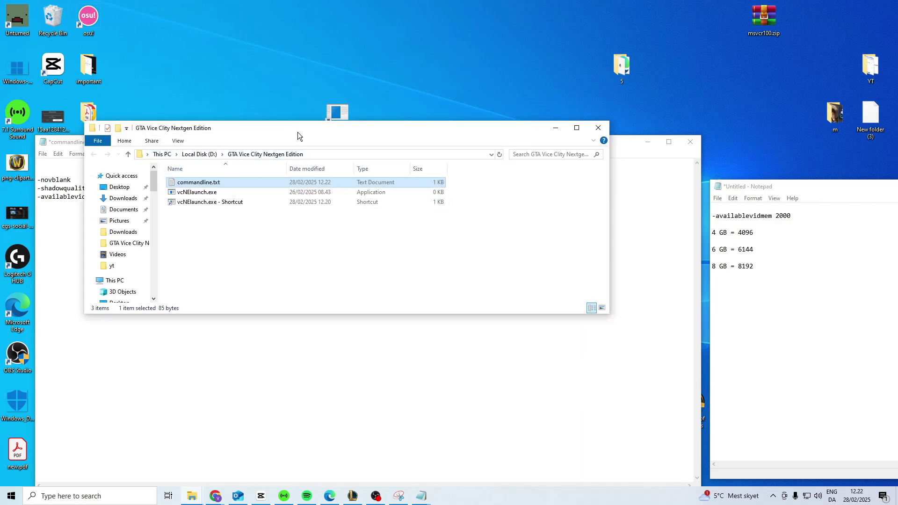
drag(297, 131, 294, 144)
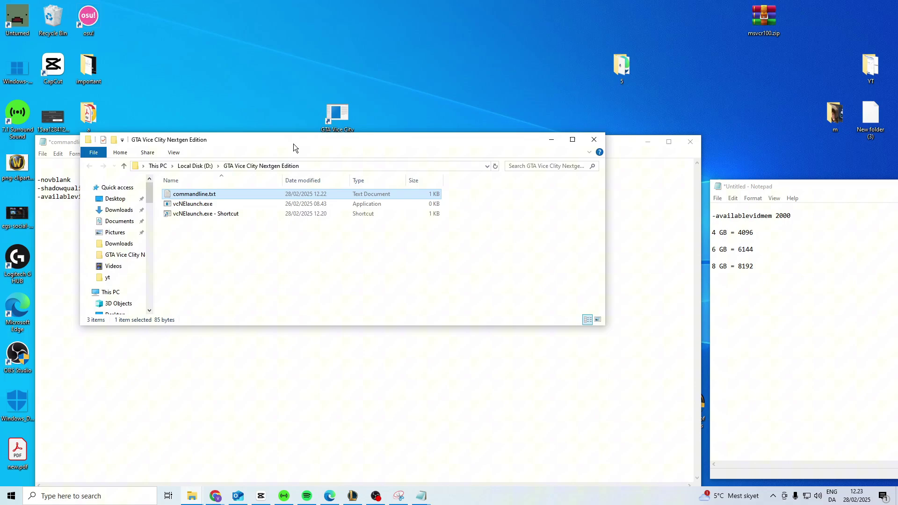